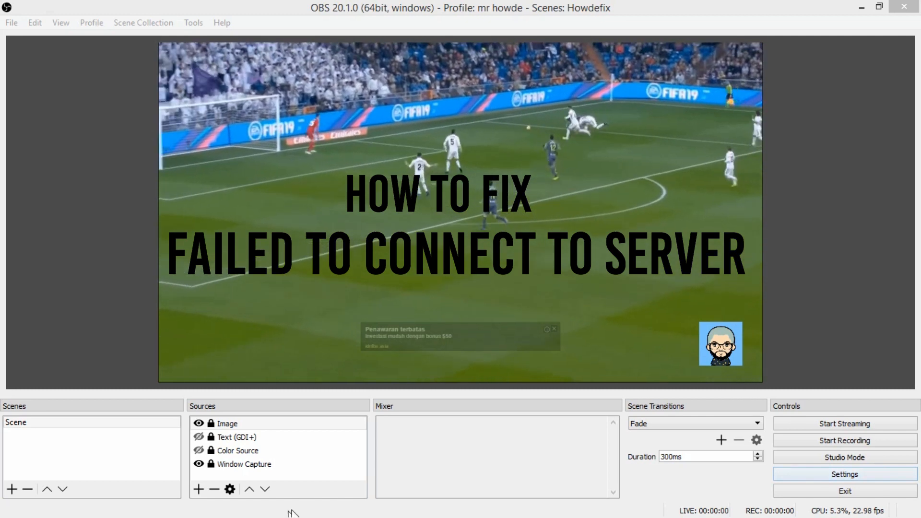
- Switch to Facebook in Firefox, start a Siaran Langsung with the Hubungkan option, and dismiss the poll tip
left_click(335, 508)
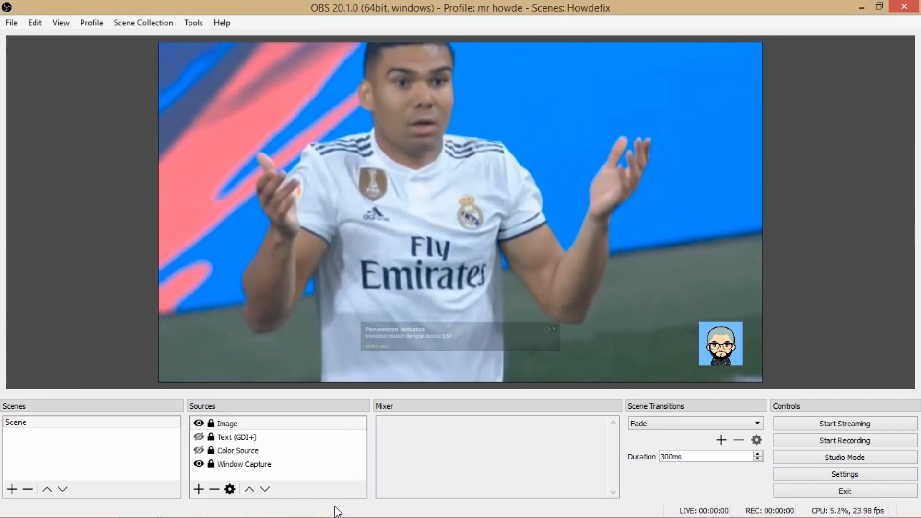
key("alt+Tab")
key("alt+Tab")
key("alt+Tab")
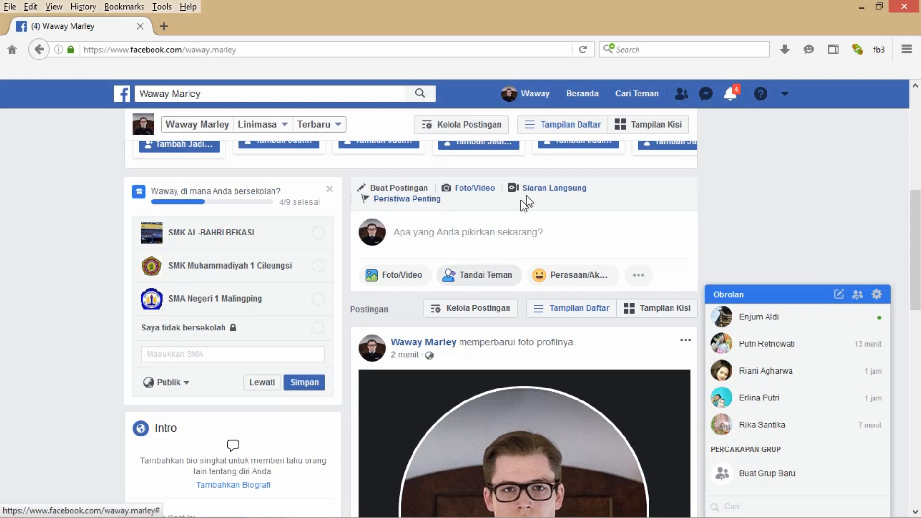
left_click(544, 190)
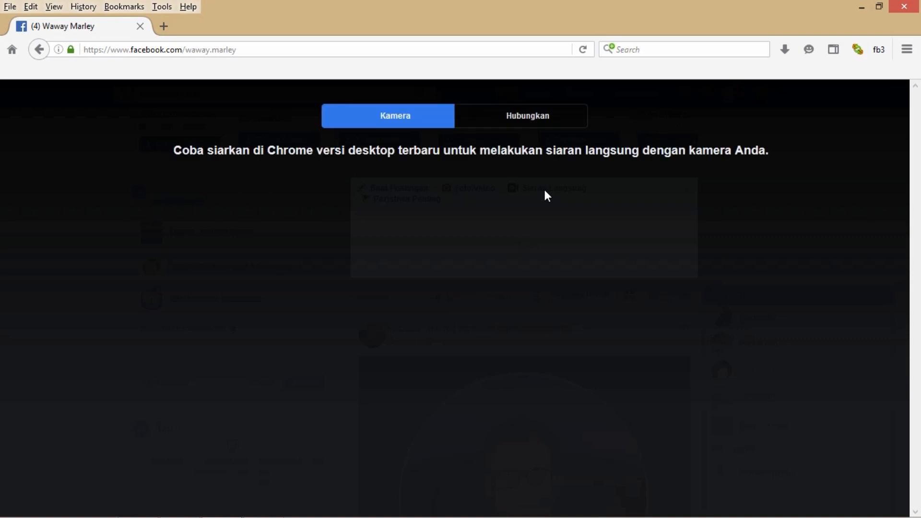
left_click(537, 124)
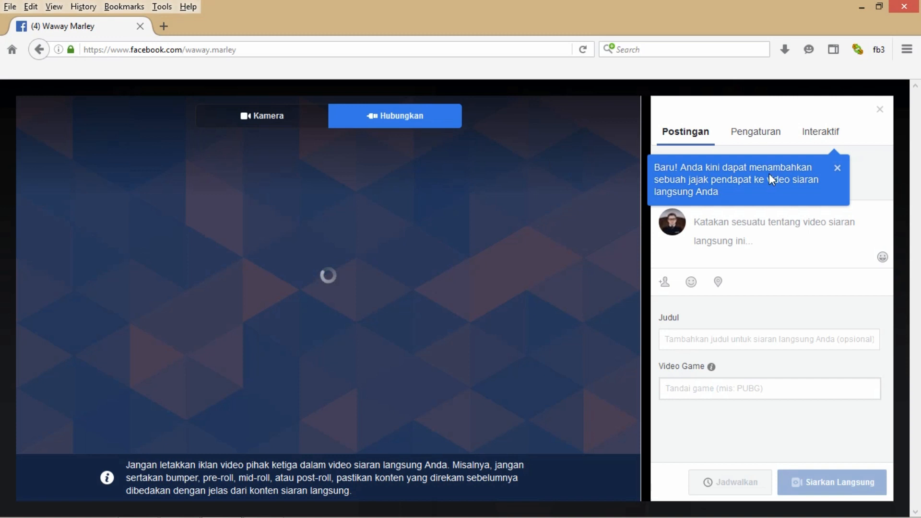
left_click(837, 169)
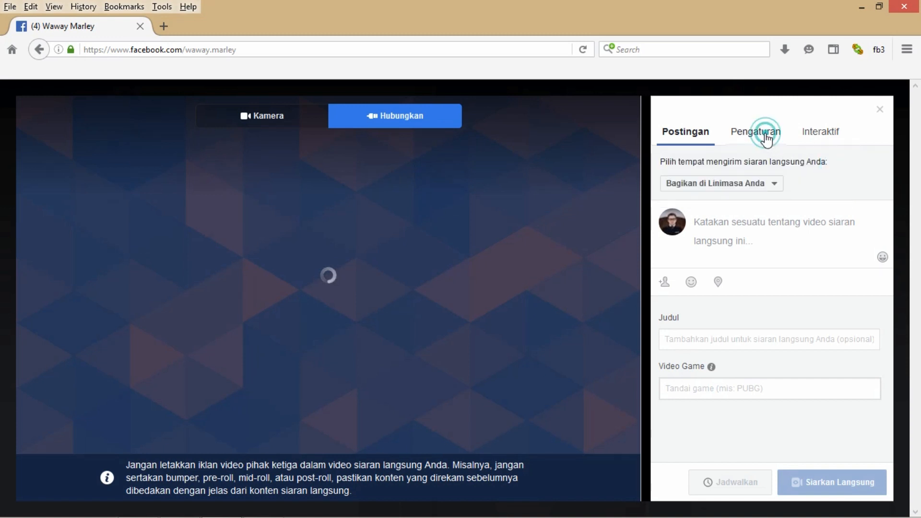
left_click(766, 135)
left_click(687, 198)
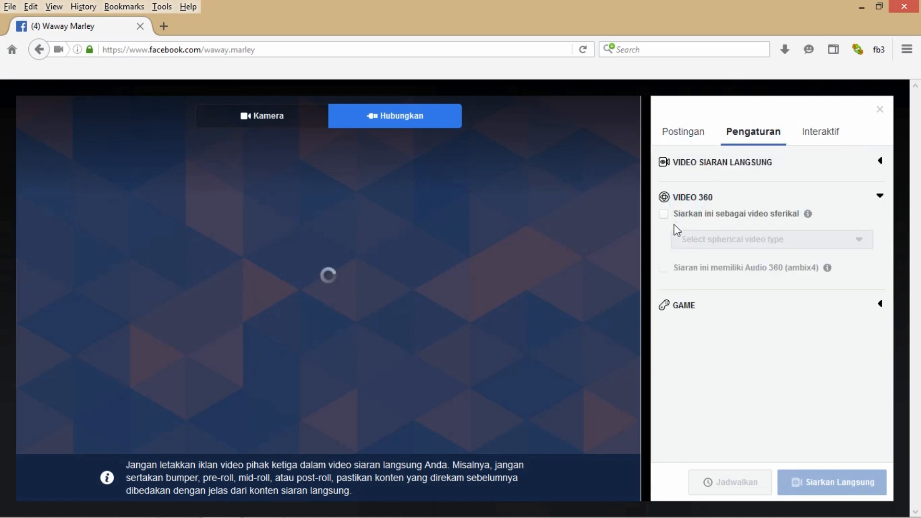
left_click(665, 216)
left_click(666, 216)
left_click(666, 216)
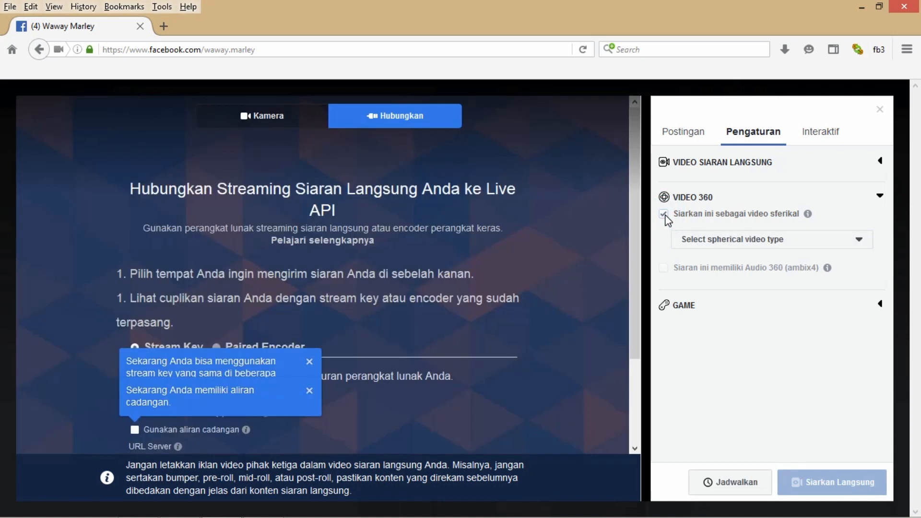
left_click(664, 214)
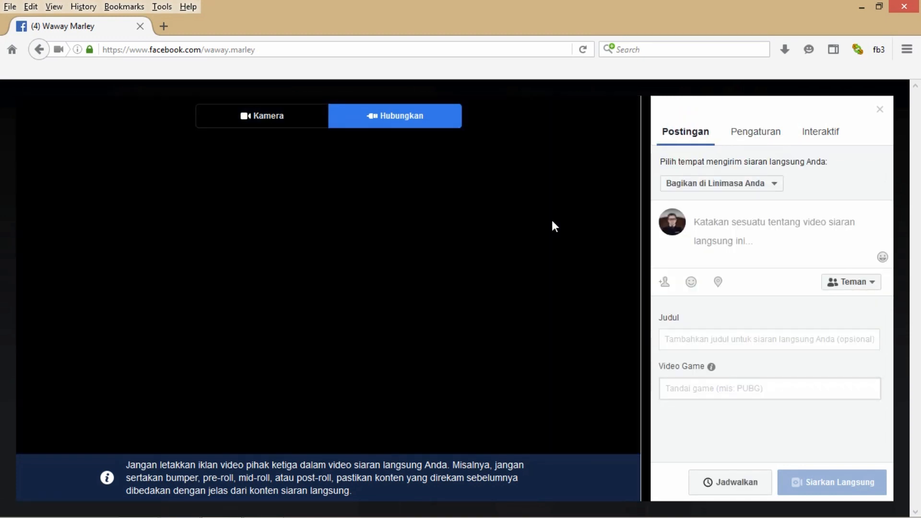
- Dismiss the tips covering the Stream Key connection details and copy the stream key
scroll(551, 221, "down", 4)
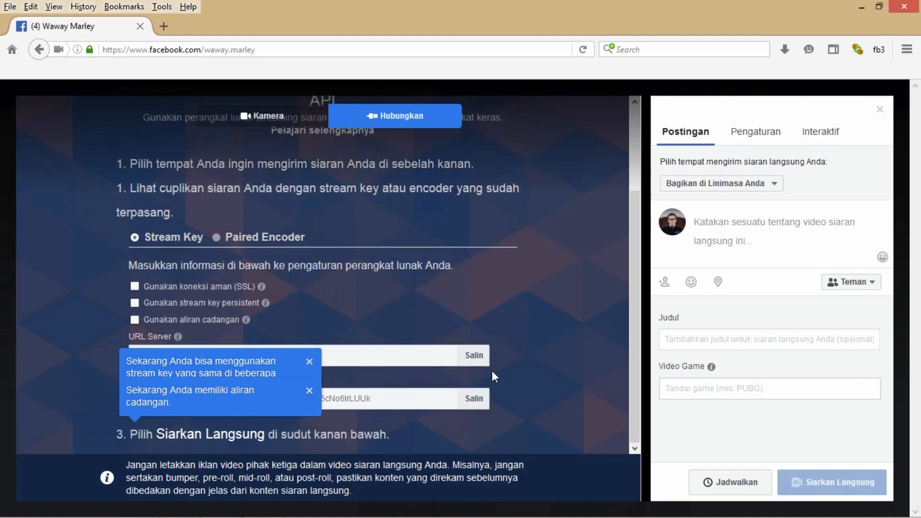
left_click(309, 391)
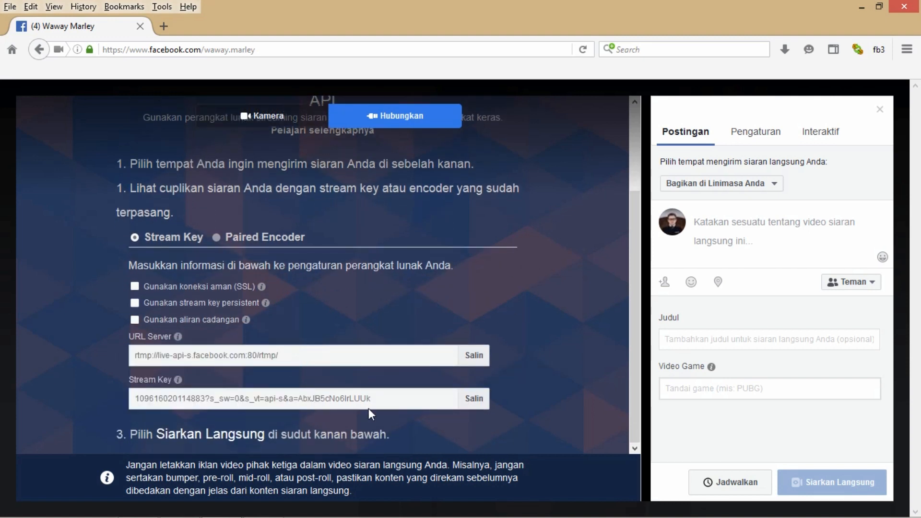
left_click(474, 398)
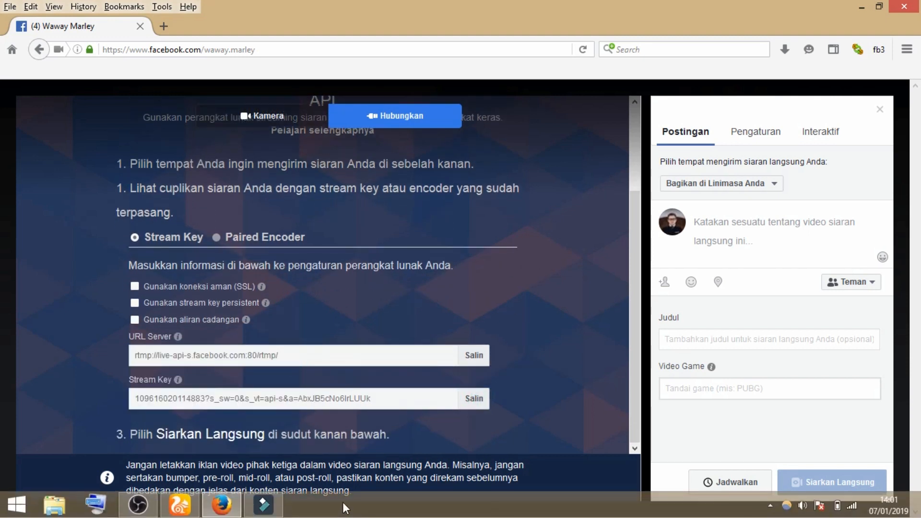
- Switch to OBS, paste the copied stream key into the Facebook Live stream settings, and save them
left_click(152, 506)
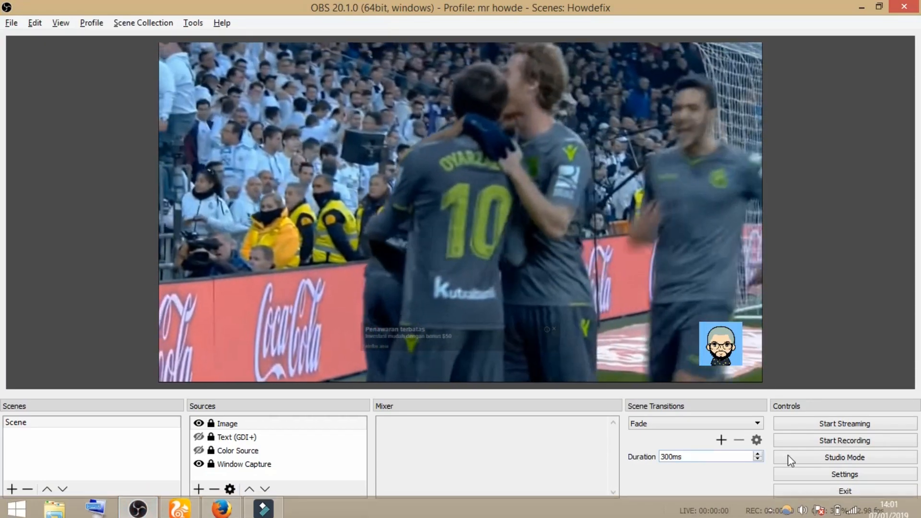
left_click(812, 474)
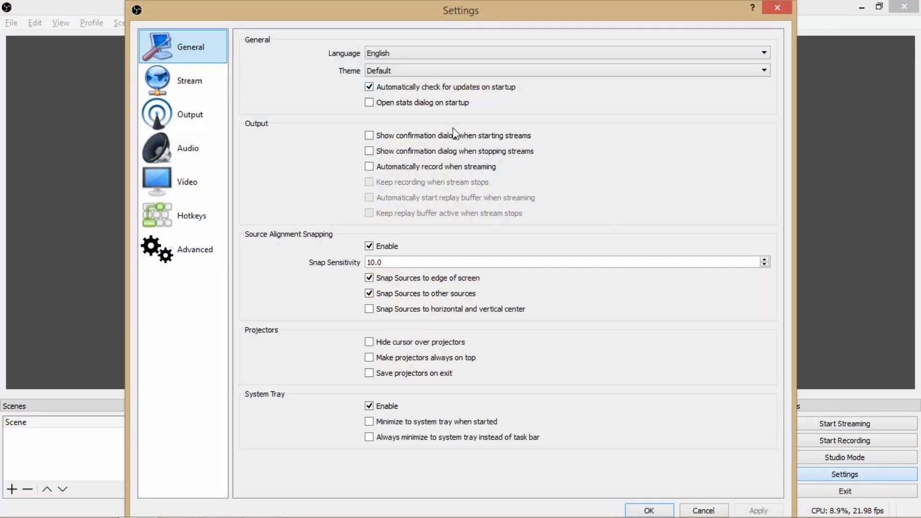
left_click(182, 79)
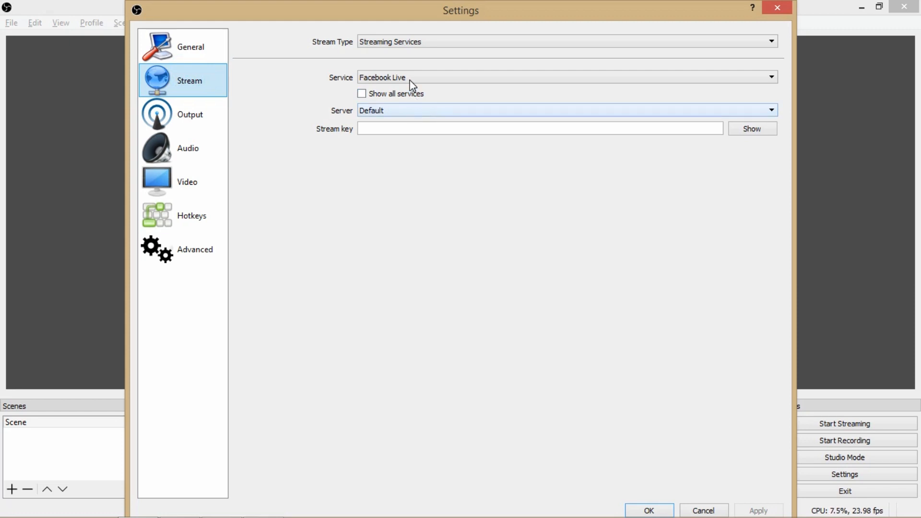
right_click(398, 129)
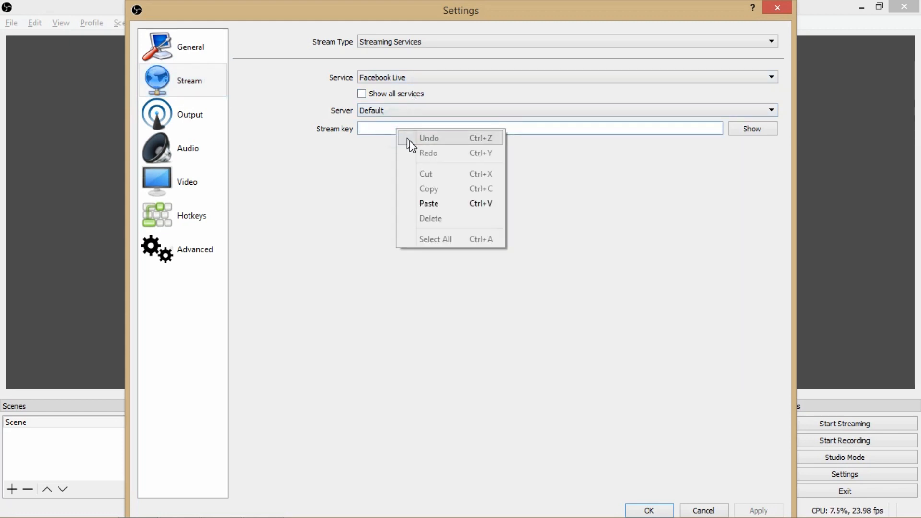
left_click(434, 204)
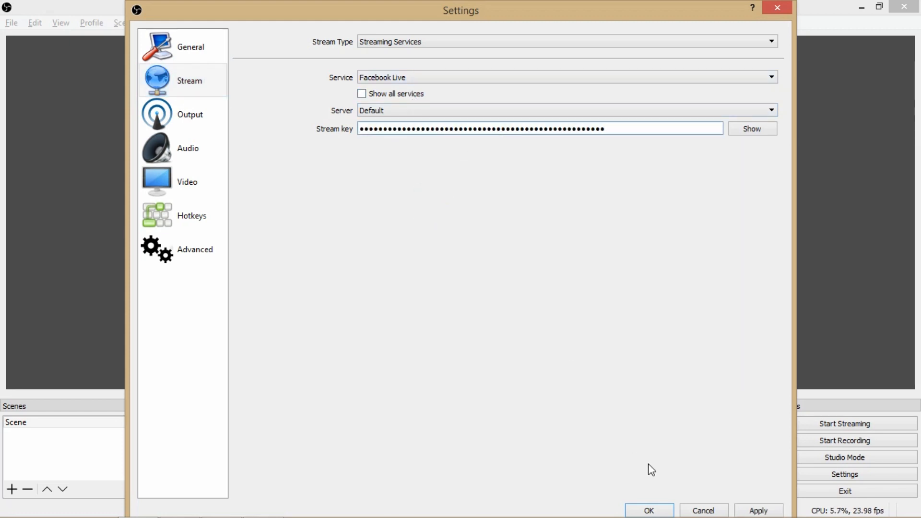
left_click(649, 510)
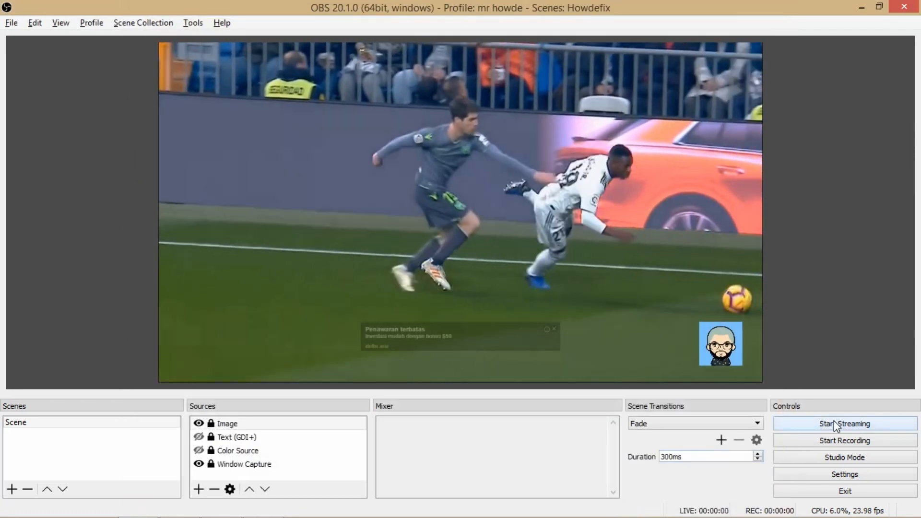
- Try twice to start streaming with the Facebook Live service settings, dismissing the resulting dialog each time
left_click(834, 423)
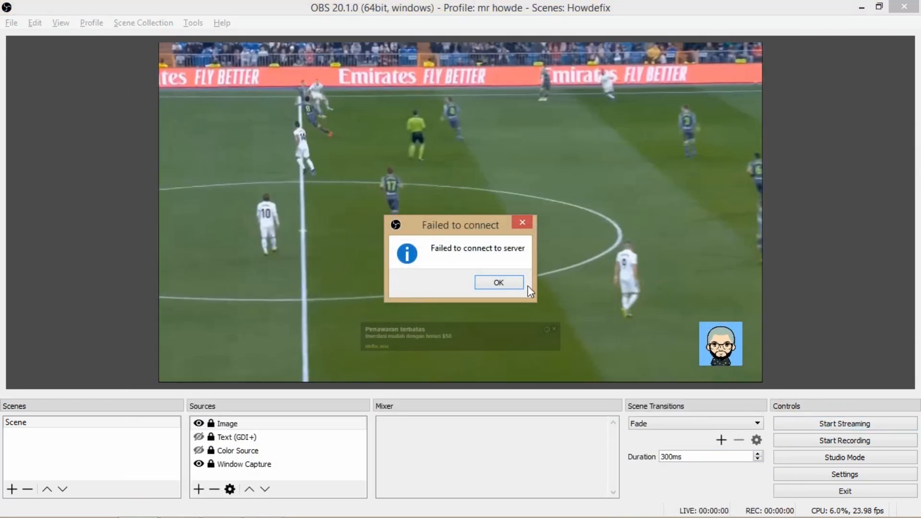
left_click(521, 284)
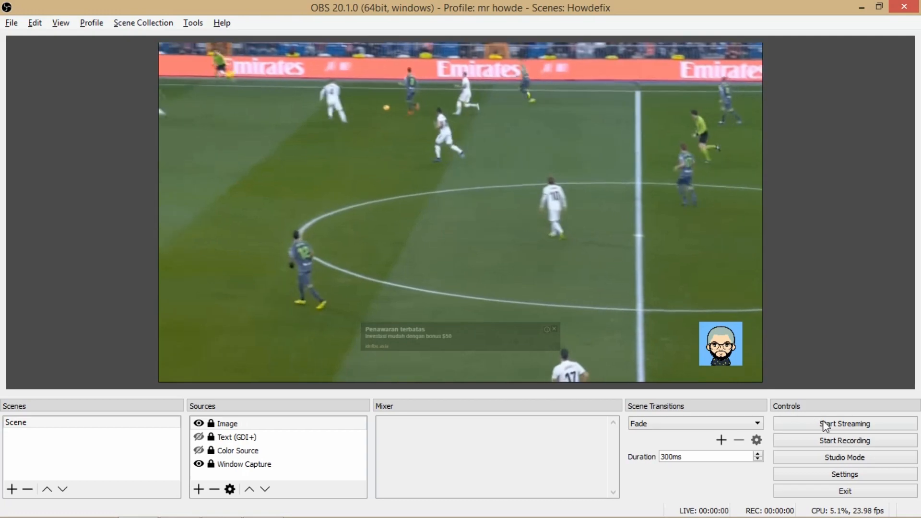
left_click(825, 423)
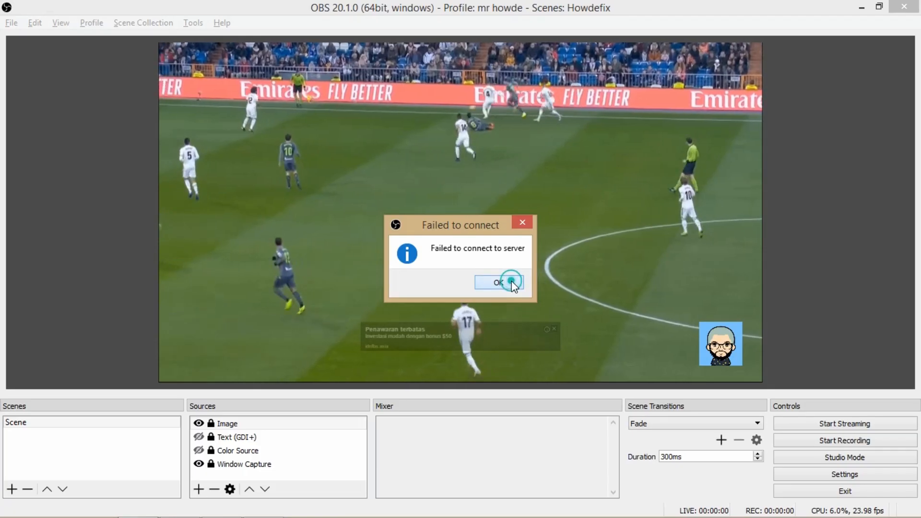
left_click(511, 282)
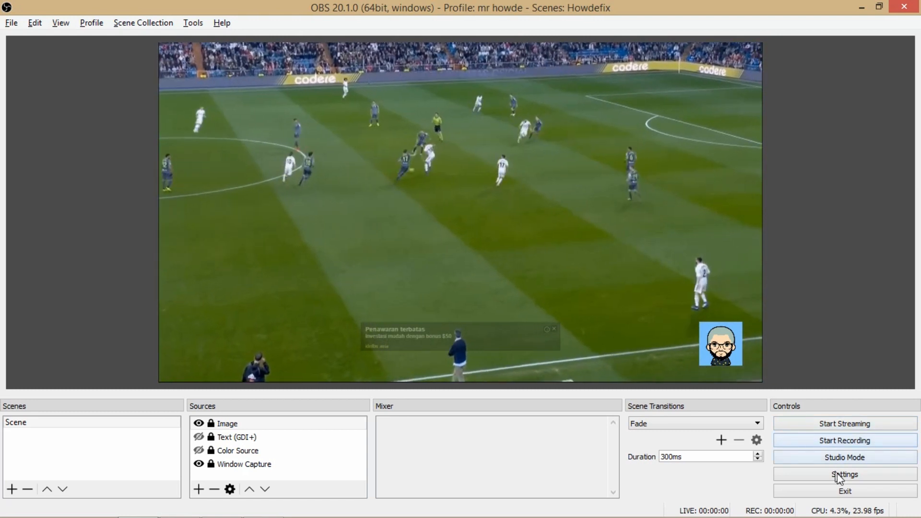
- Reopen the stream settings and change the stream type to Custom Streaming Server
left_click(843, 475)
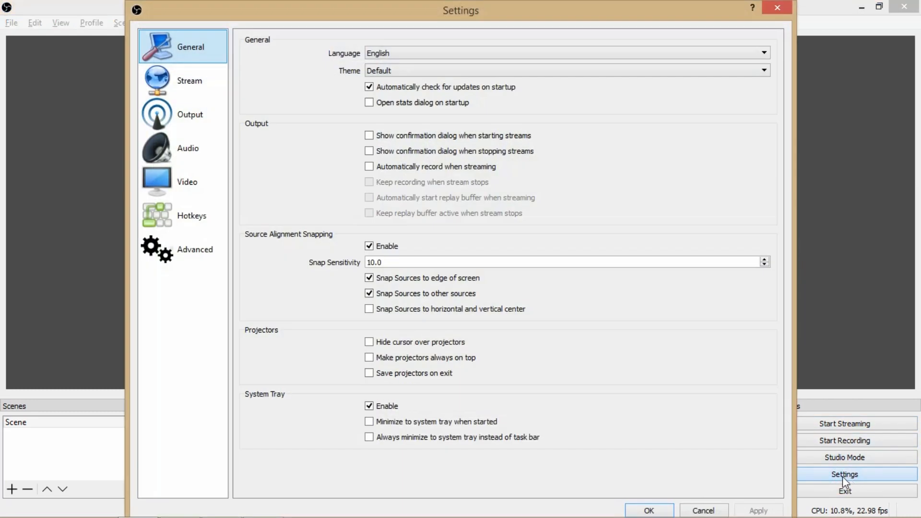
left_click(194, 87)
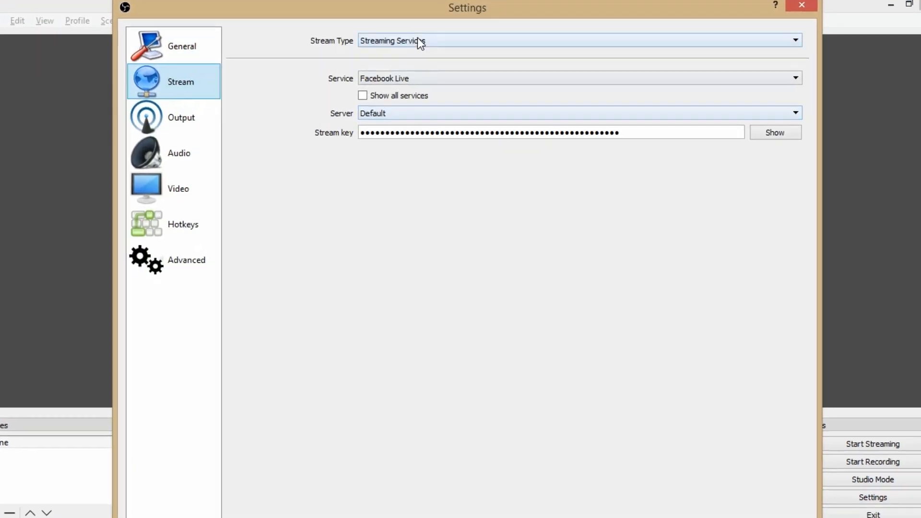
left_click(413, 37)
left_click(427, 62)
left_click(420, 79)
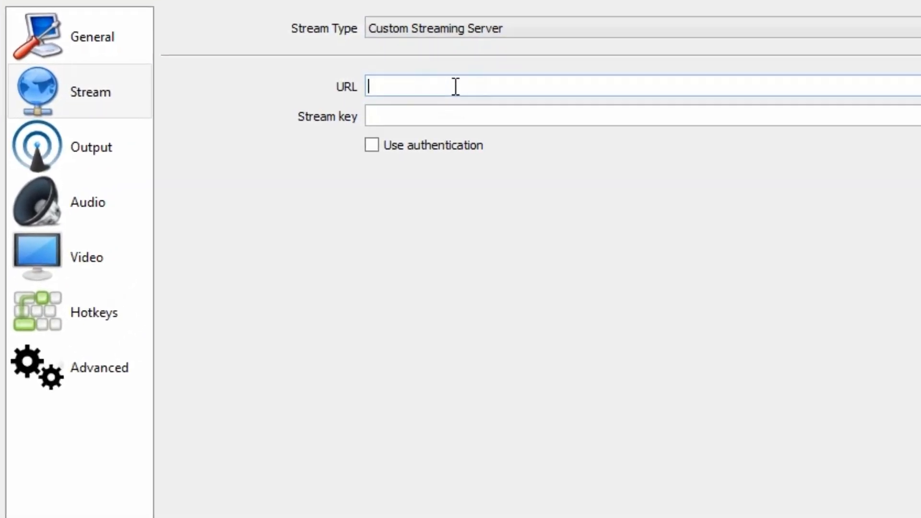
- Copy the server URL rtmp://live-api-s.facebook.com:80/rtmp/ from the Facebook page in Firefox into the OBS custom server URL
key("alt+Tab")
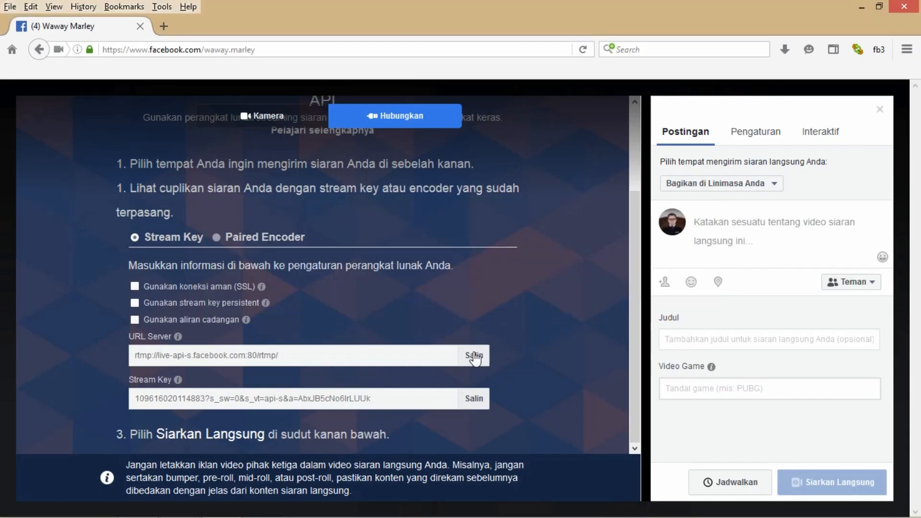
left_click(473, 355)
key("alt+Tab")
right_click(400, 76)
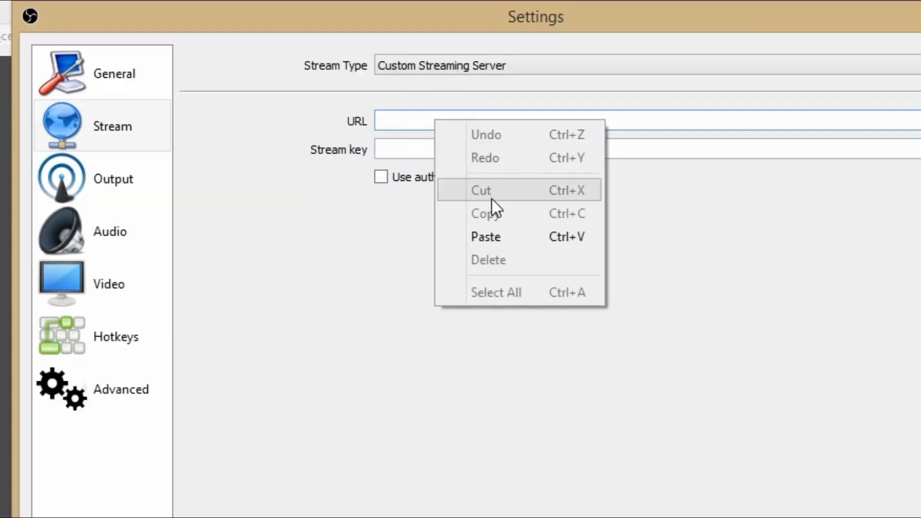
left_click(499, 237)
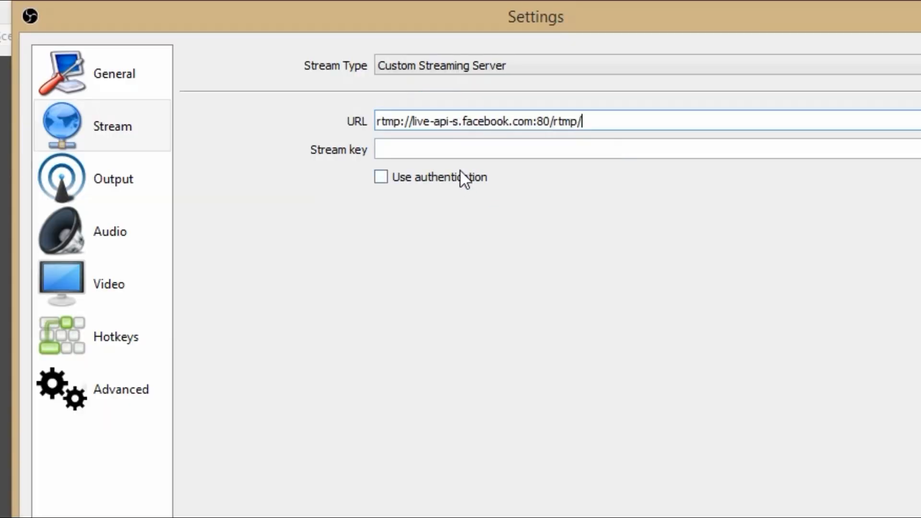
- Copy the stream key from the Facebook page in Firefox and paste it into the custom server's stream key in OBS
left_click(428, 149)
key("alt+Tab")
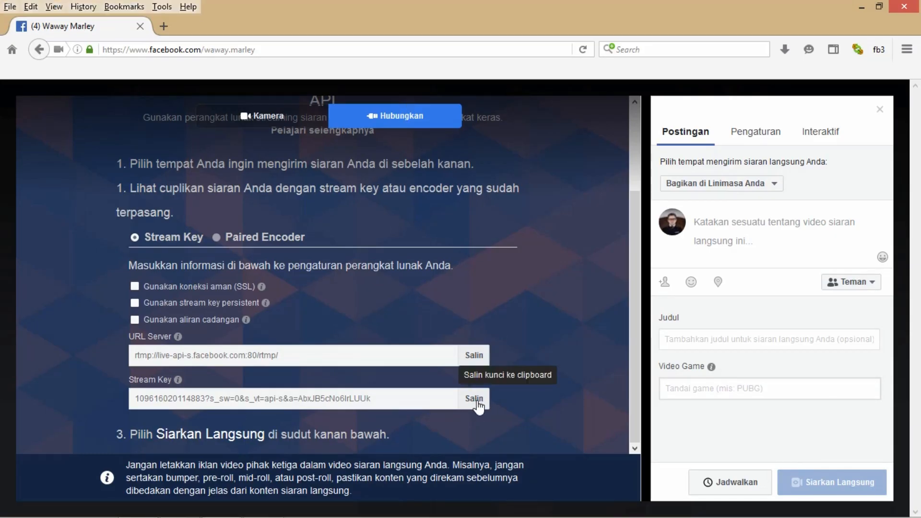
left_click(475, 397)
key("alt+Tab")
right_click(403, 95)
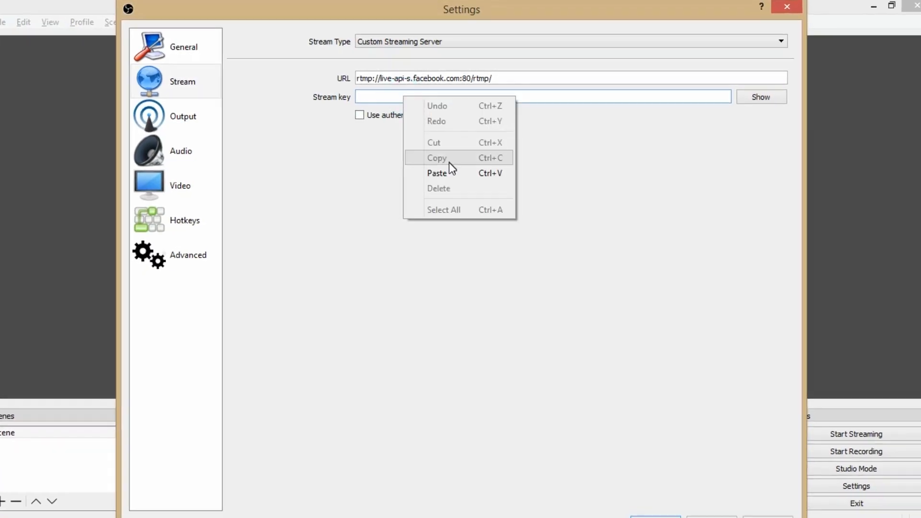
left_click(449, 172)
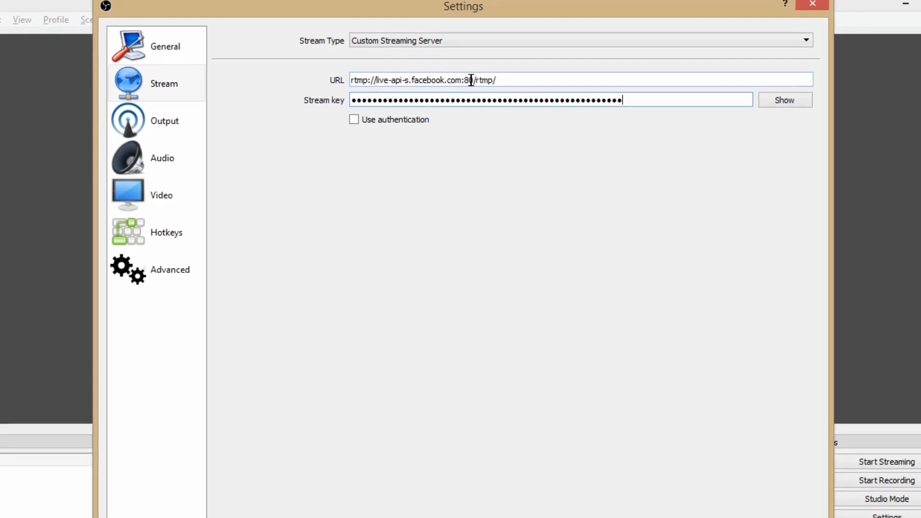
- Change the port in the server URL to 1935 and save the stream settings
left_click(470, 78)
double_click(473, 80)
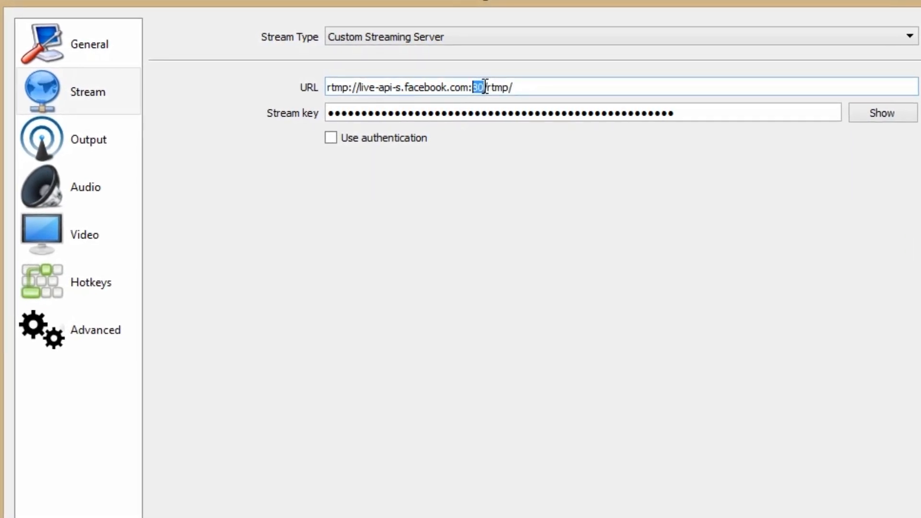
key("BackSpace")
type("193")
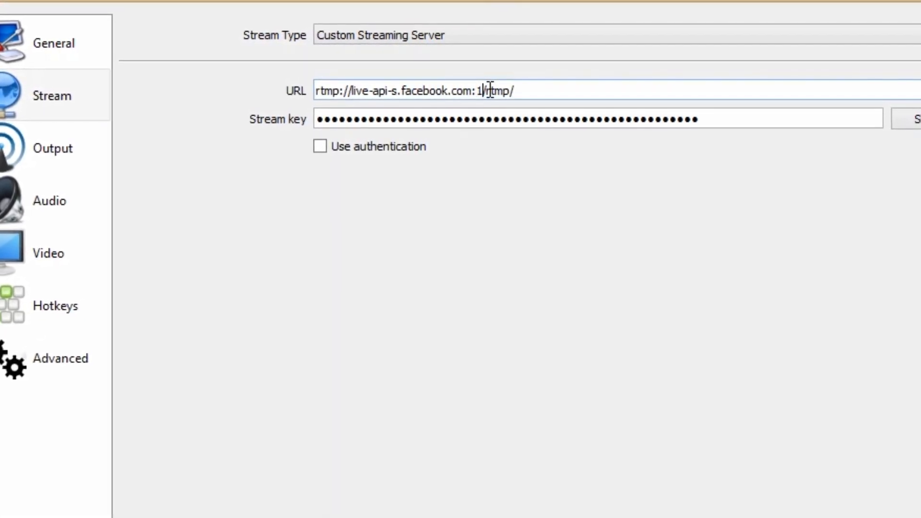
type("5")
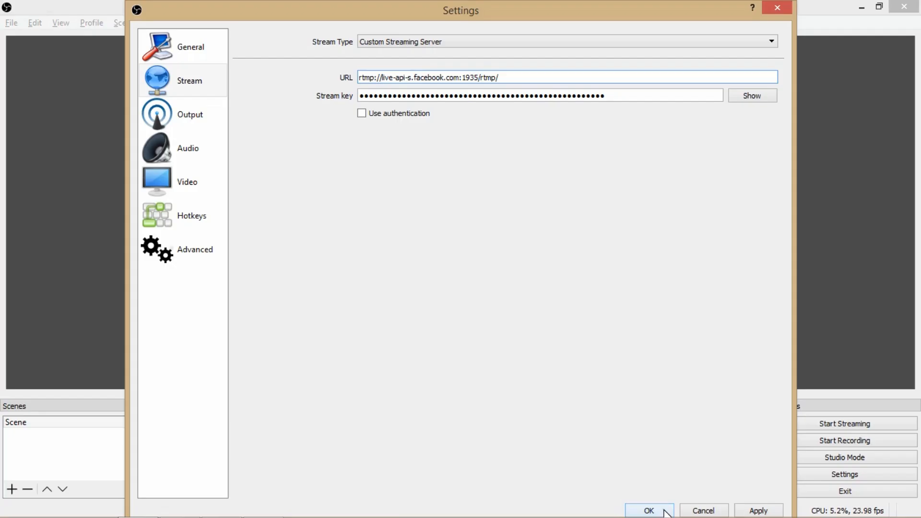
left_click(648, 509)
- Start streaming from OBS and switch to the Facebook live page in Firefox to view the incoming stream preview
left_click(808, 423)
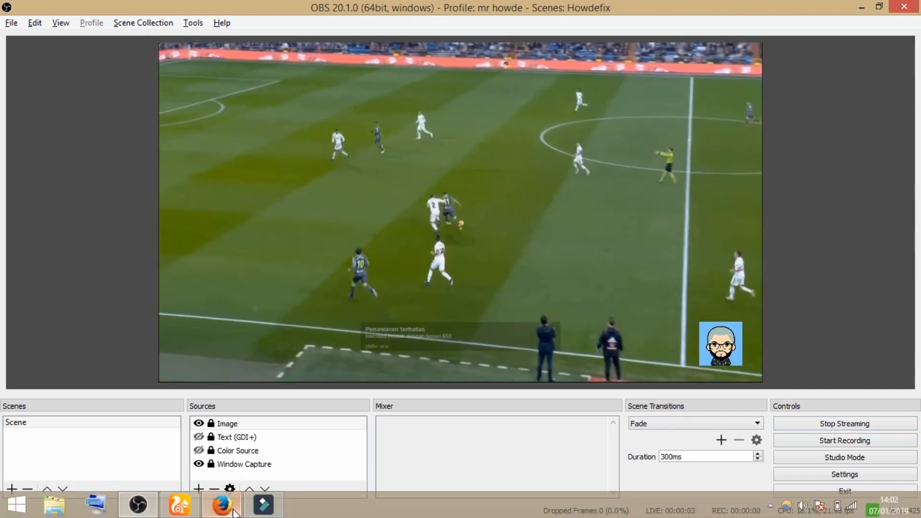
left_click(221, 505)
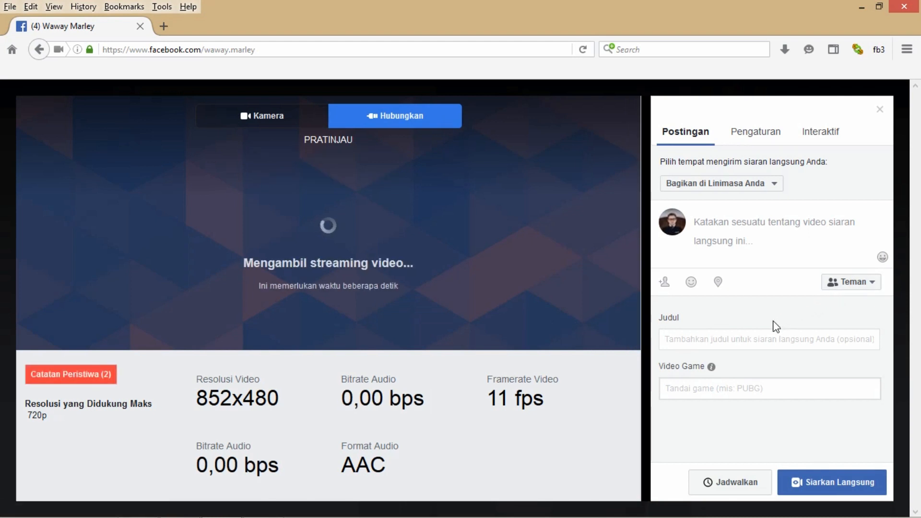
- Title the live video "How to fix Live streaming not connect to server Facebook"
left_click(743, 338)
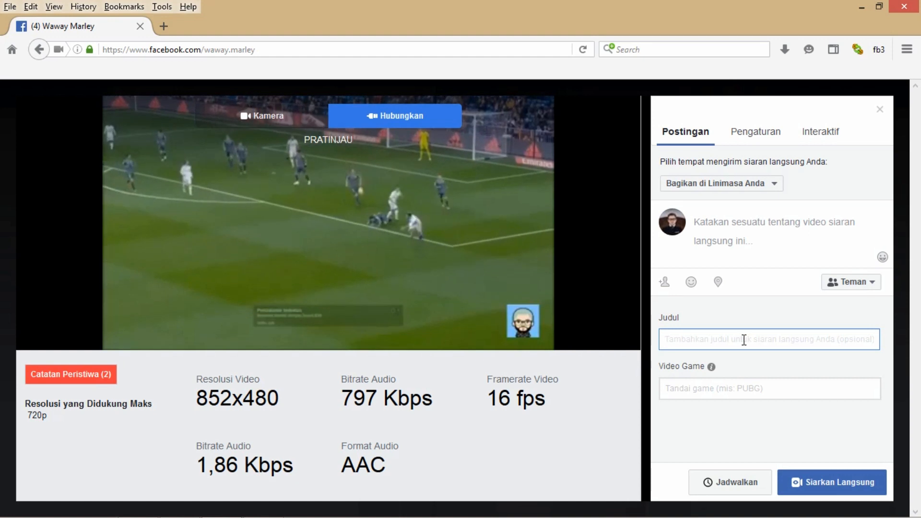
type("How")
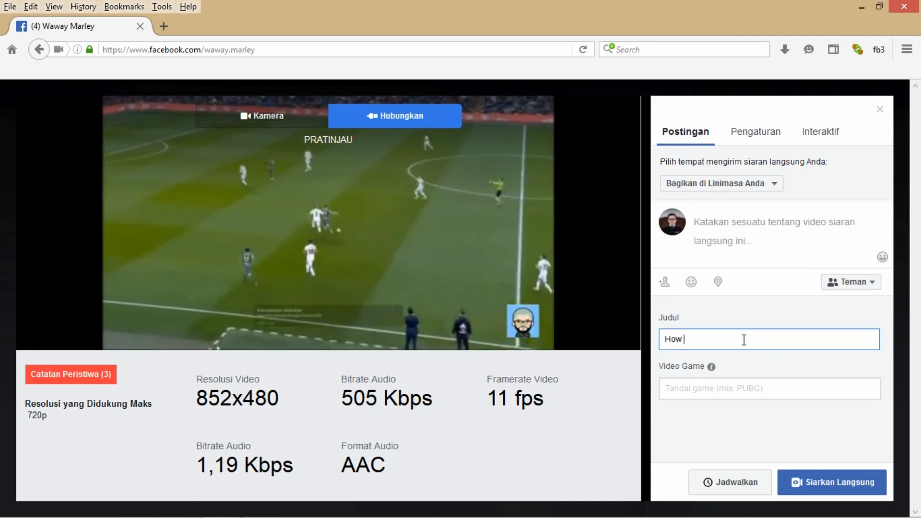
type(" to ")
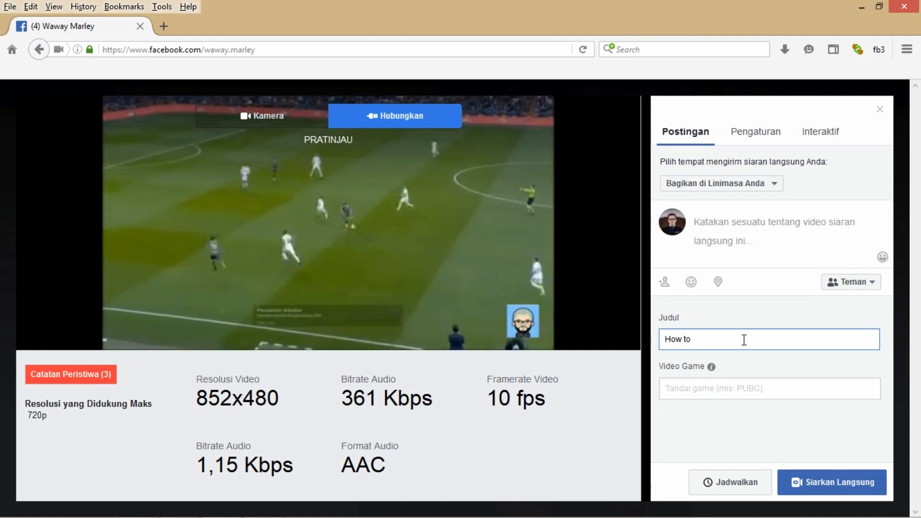
type("fix ")
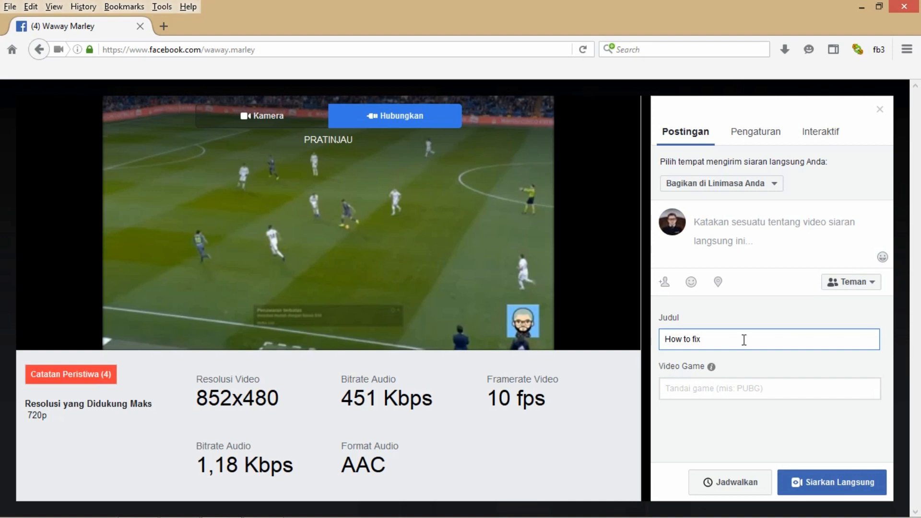
type("Luve")
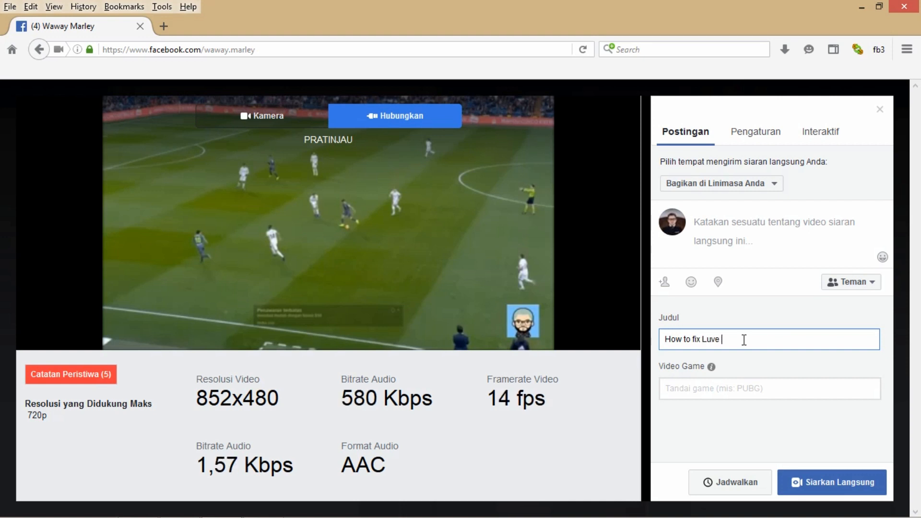
key("BackSpace")
key("BackSpace")
key("BackSpace")
key("BackSpace")
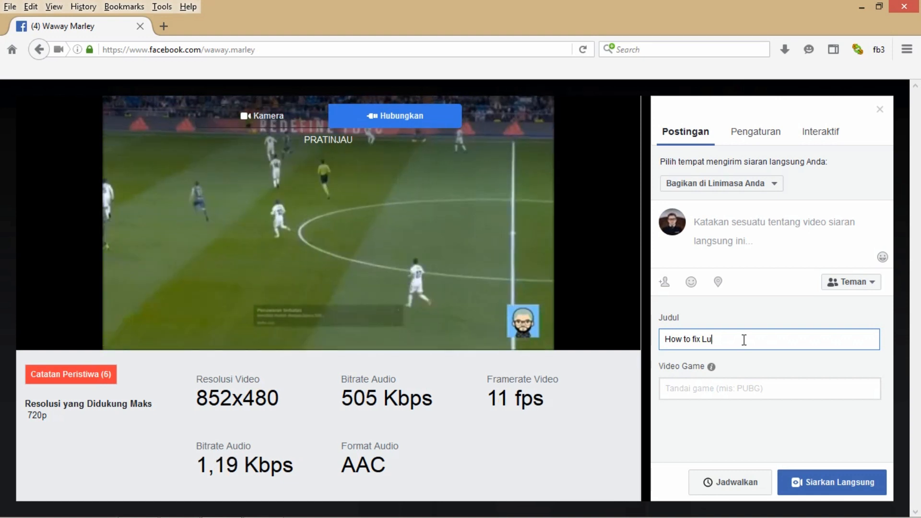
type("ive streaming no")
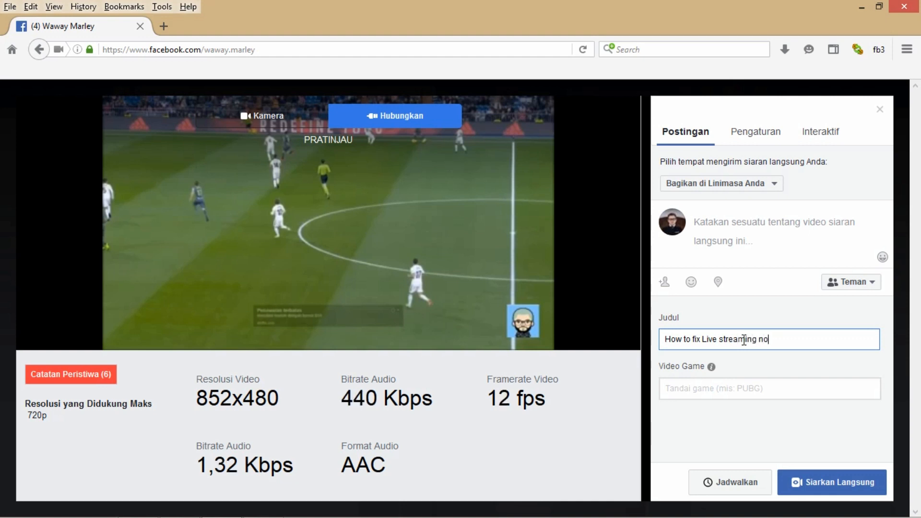
type("ca")
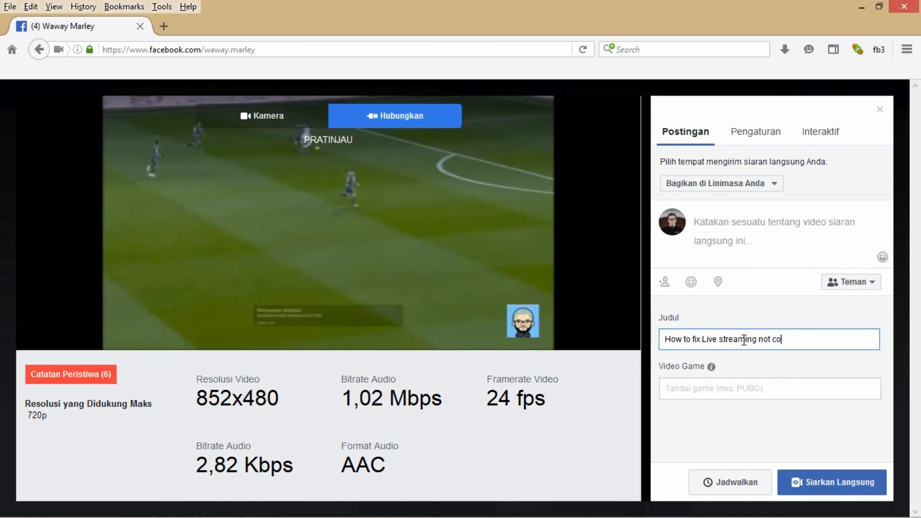
type("nnect")
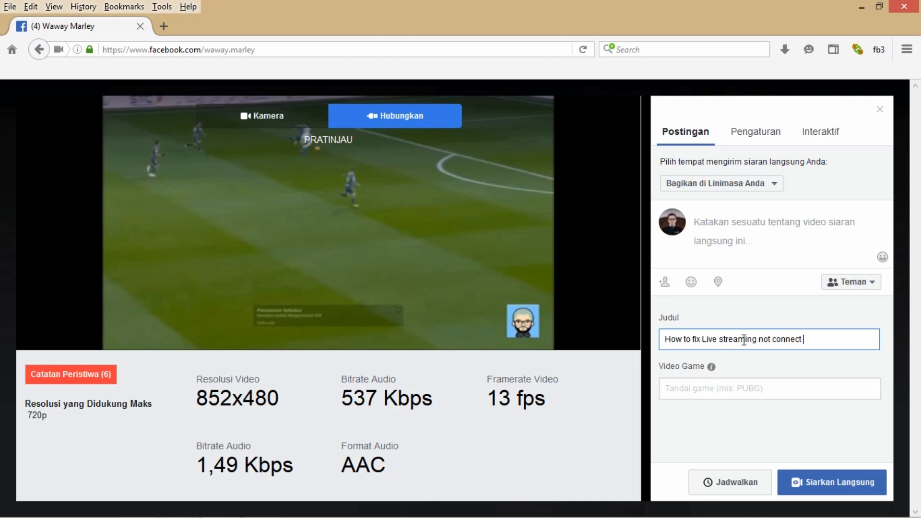
type(" to server Facebook")
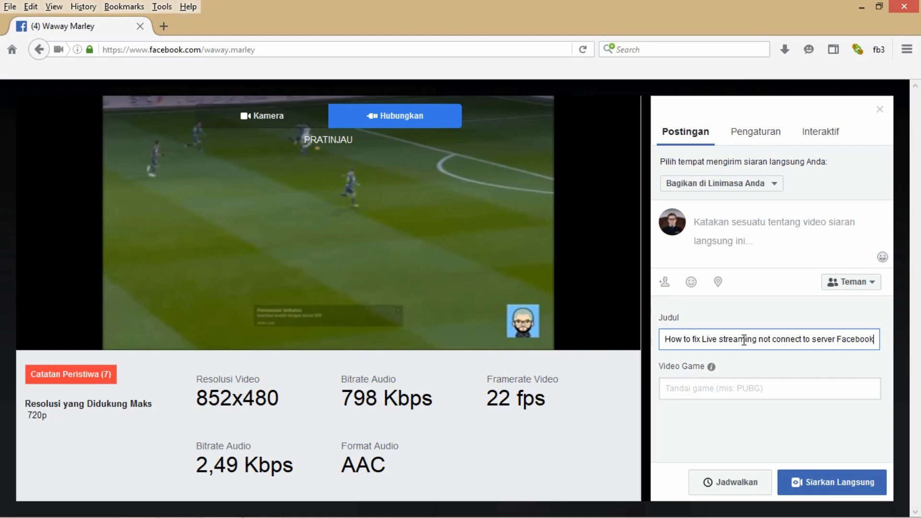
- Enter "ahaaa :D" as the live video's description and start the Facebook live broadcast
left_click(719, 230)
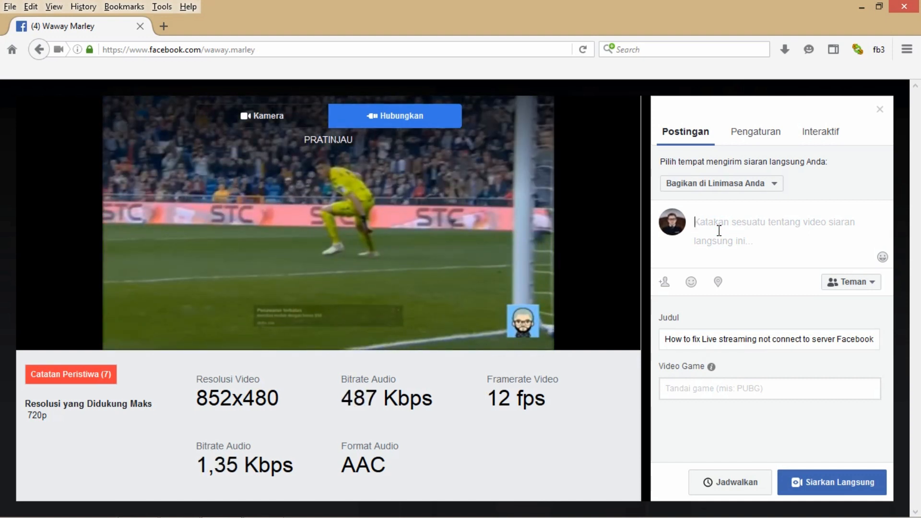
type("ahaaa :D")
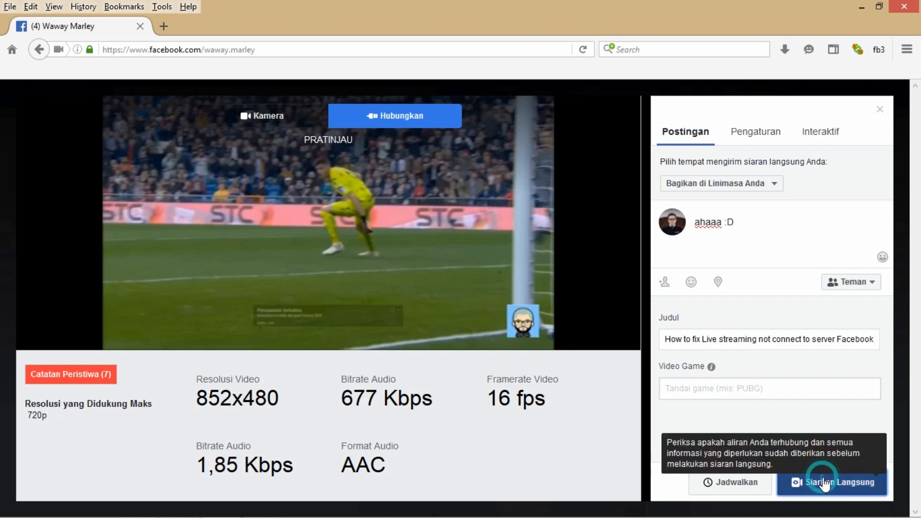
left_click(823, 483)
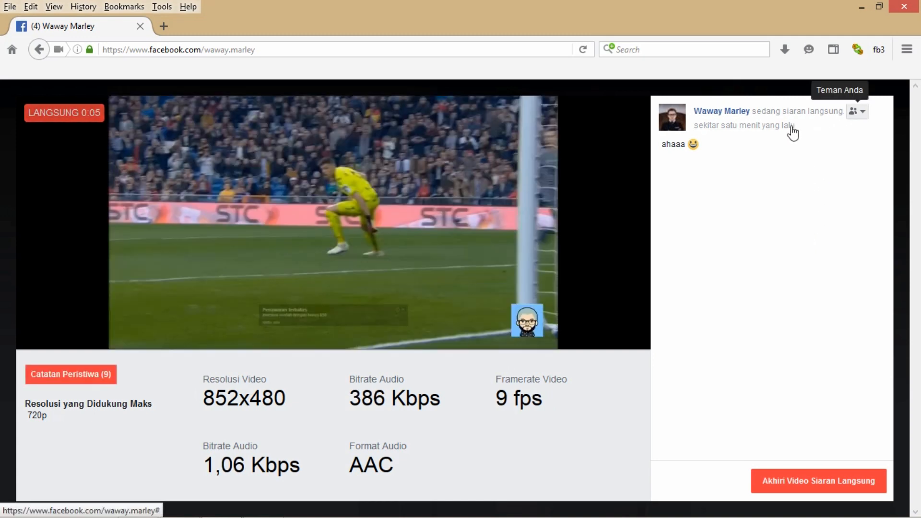
- Open the broadcaster's profile from the live post and confirm leaving the live broadcast page
left_click(741, 115)
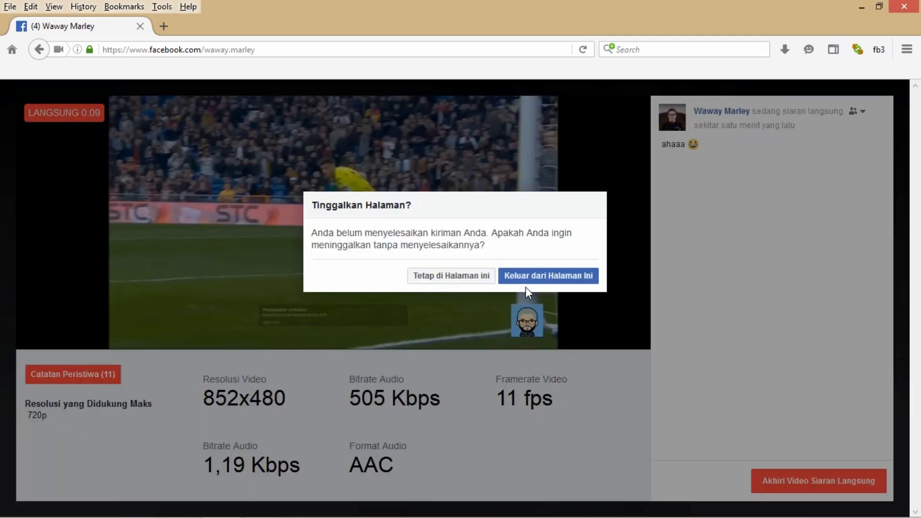
left_click(528, 275)
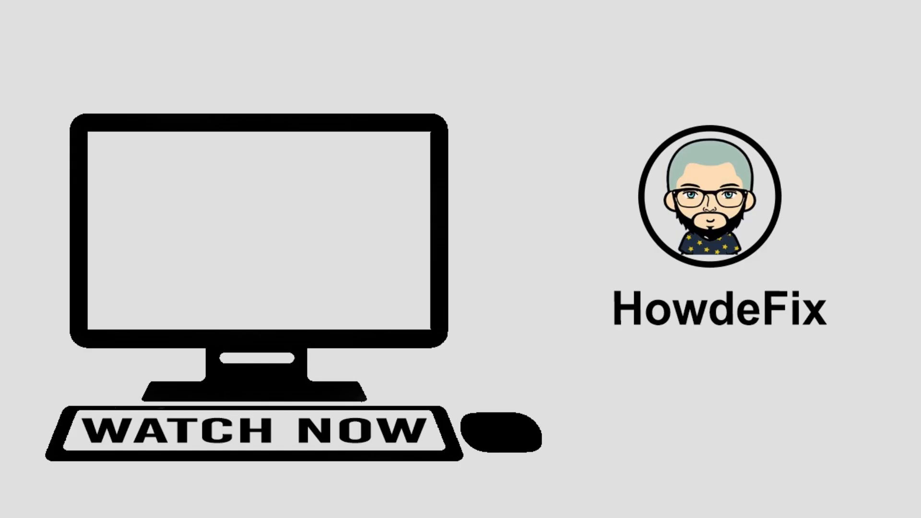